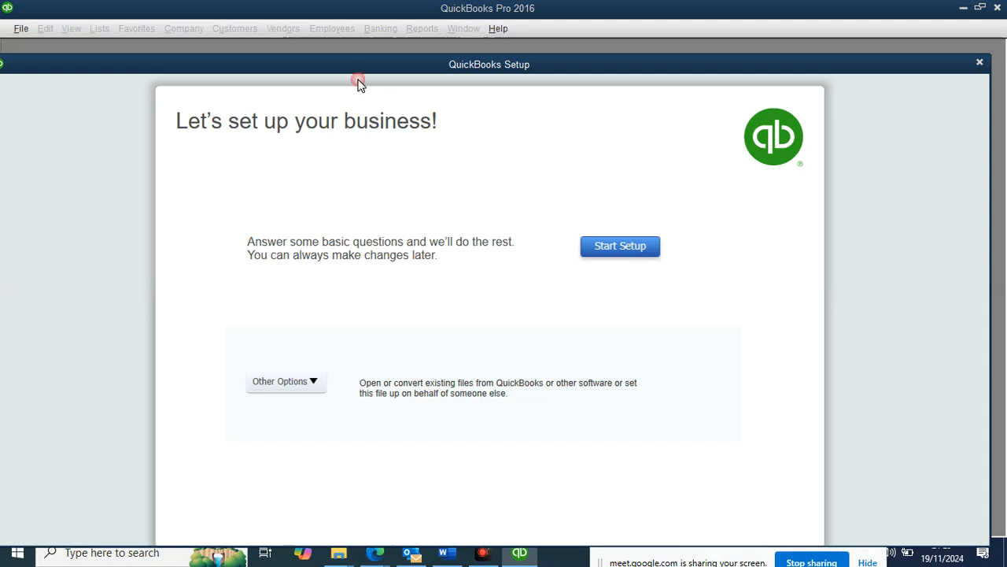
Step: Reposition the setup window and look at the other ways to start a company file without choosing one
mouse_move(378, 70)
left_mouse_down()
mouse_move(414, 70)
mouse_move(389, 59)
left_mouse_up()
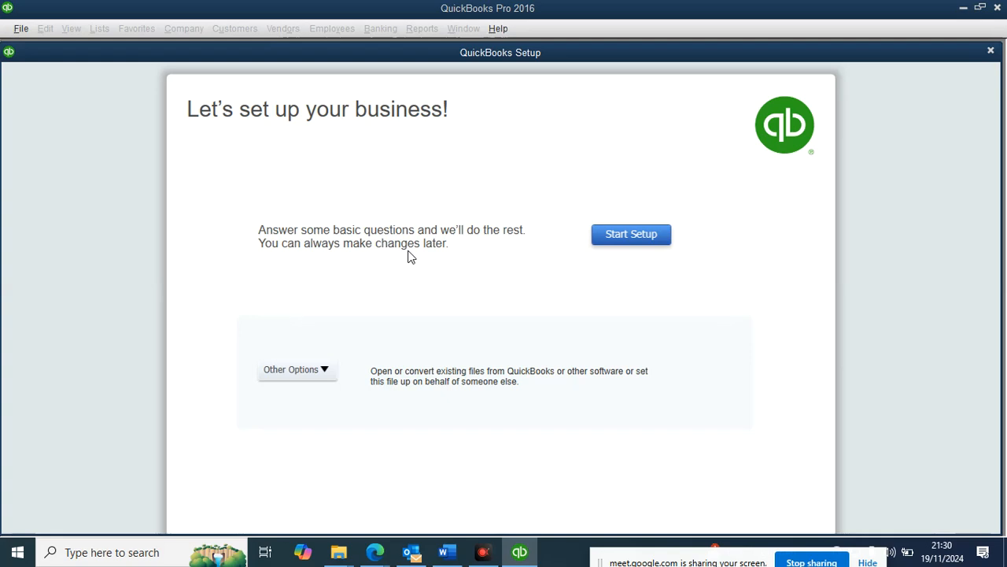
left_click(297, 370)
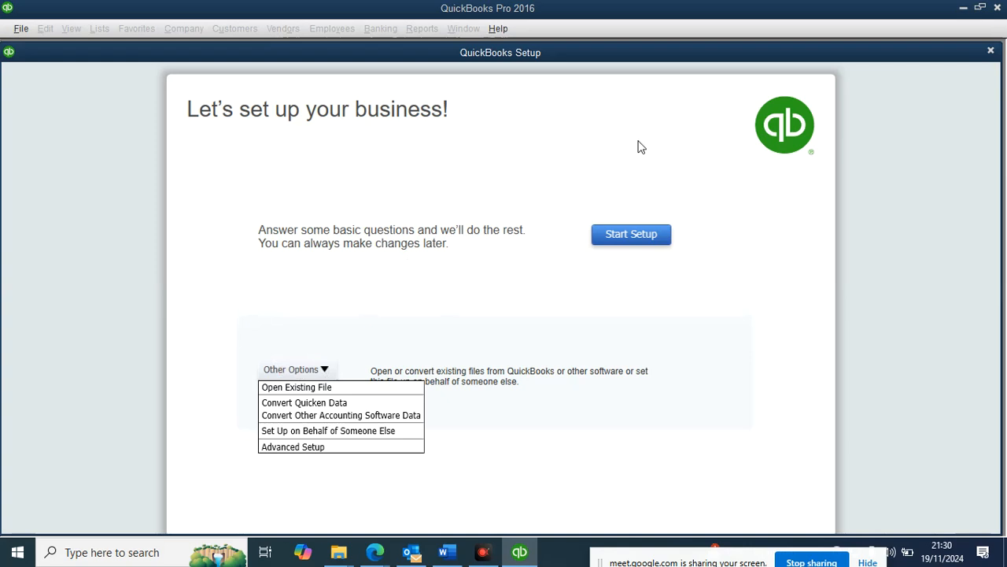
left_click(398, 349)
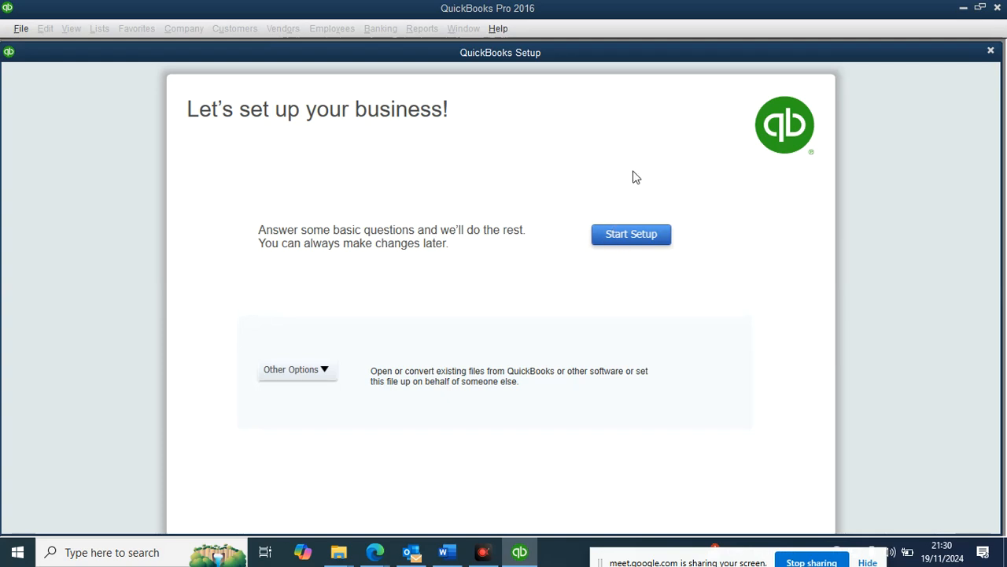
Step: Begin the guided company setup, declining the failed sign-in retry and skipping Intuit login
left_click(652, 240)
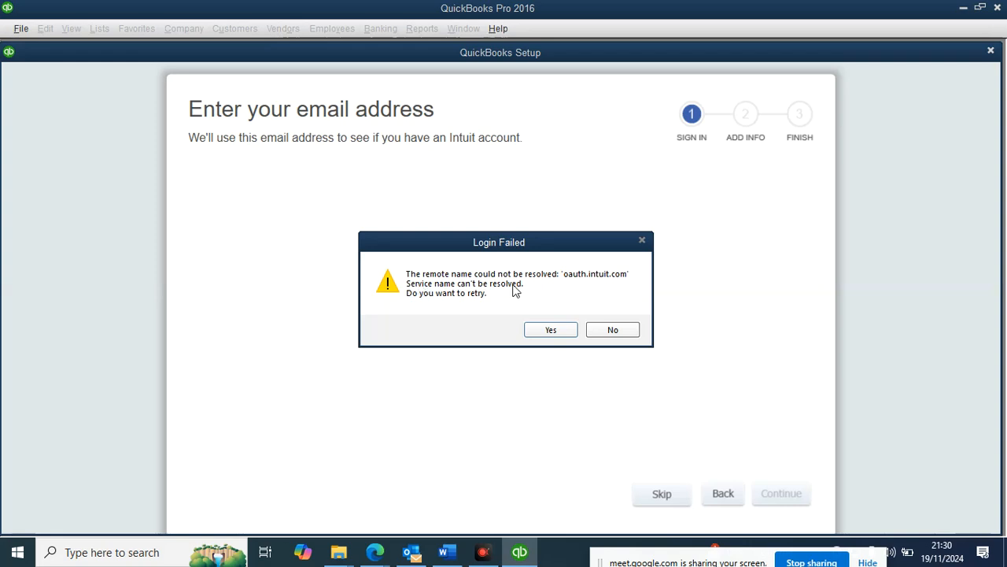
left_click(617, 330)
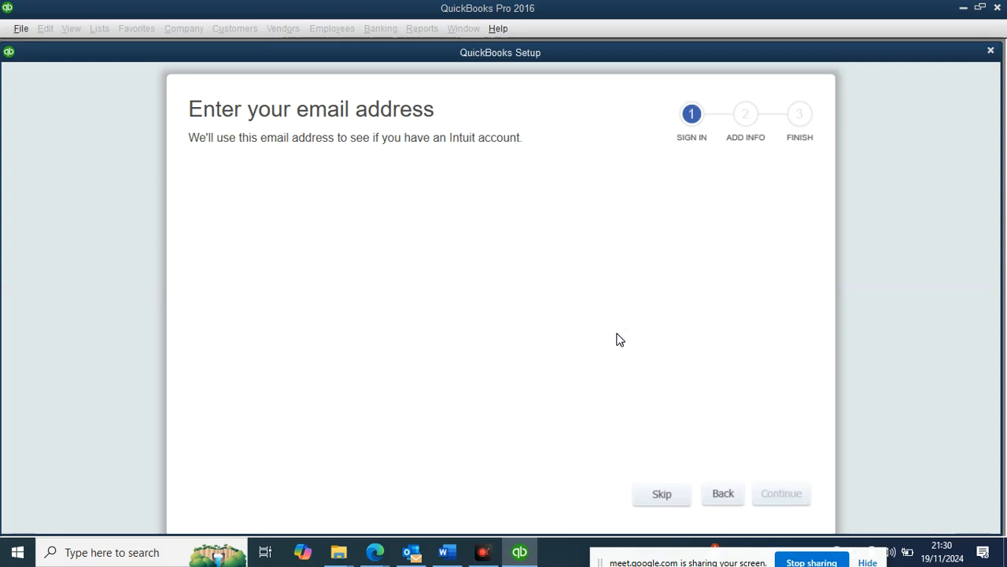
left_click(691, 494)
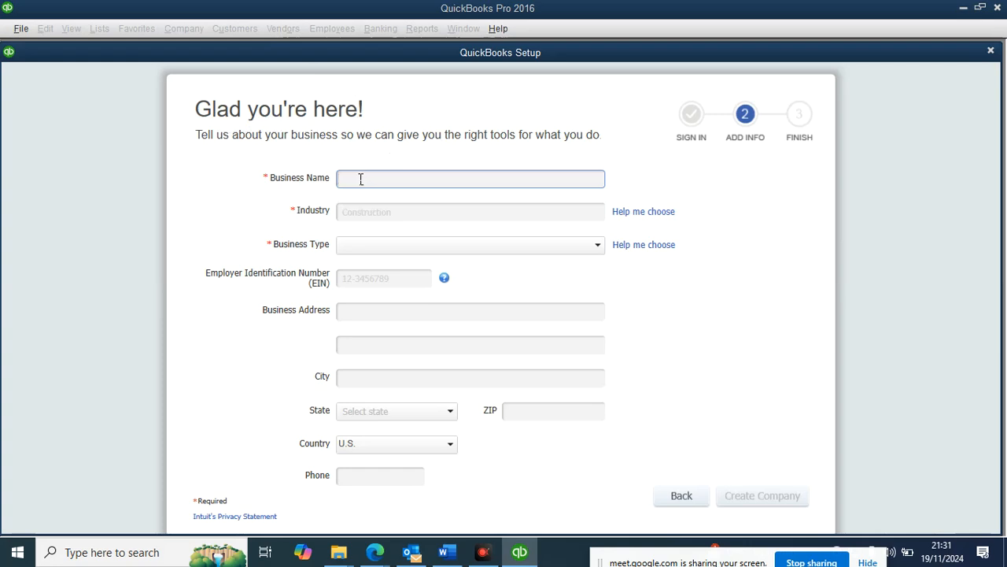
Step: Enter 'Elex Products Kenya' as the business name, fixing the lowercase k
type("Elex Products k")
key("BackSpace")
type("Kenya")
left_click(387, 210)
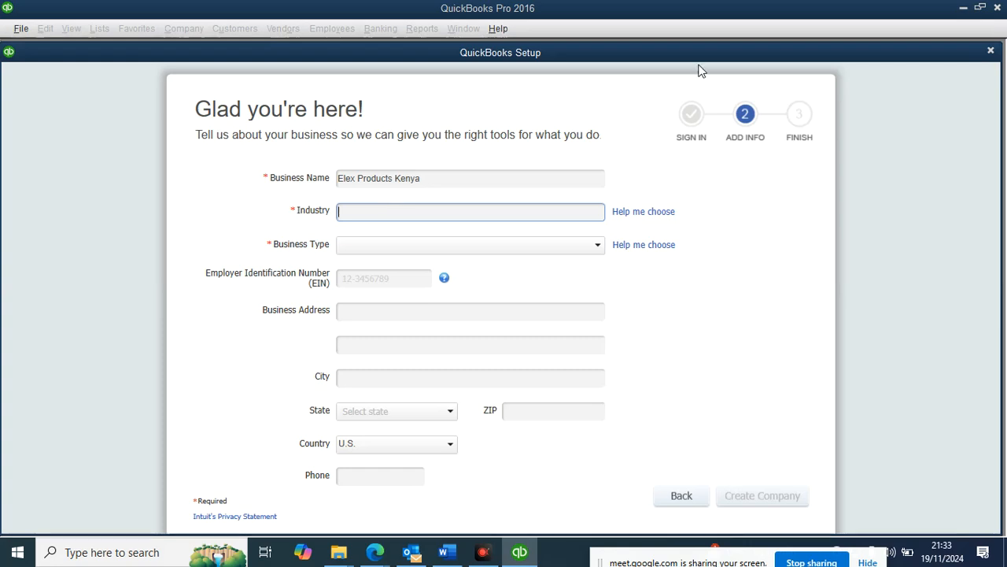
left_click(630, 213)
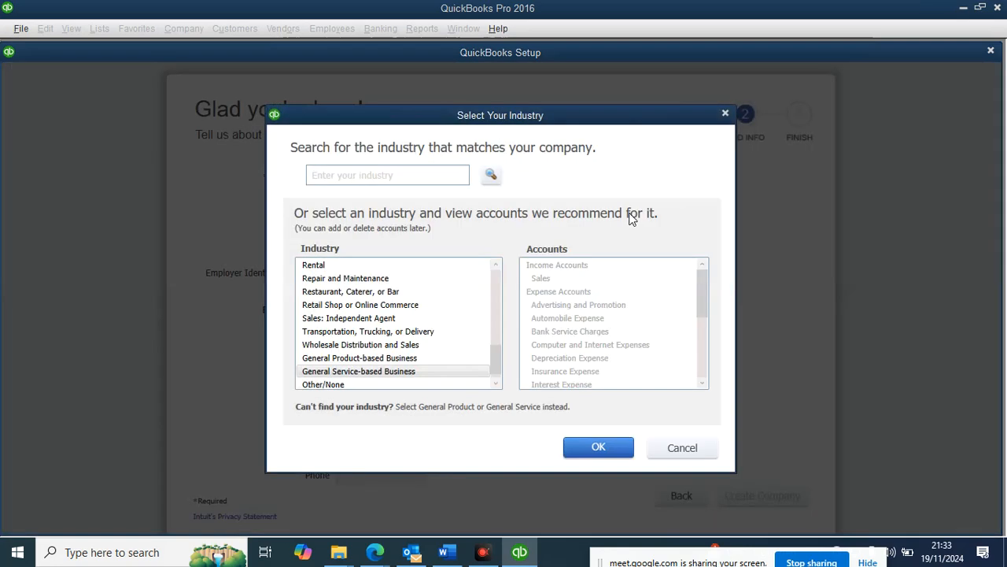
left_click_drag(376, 112, 383, 221)
left_click(747, 261)
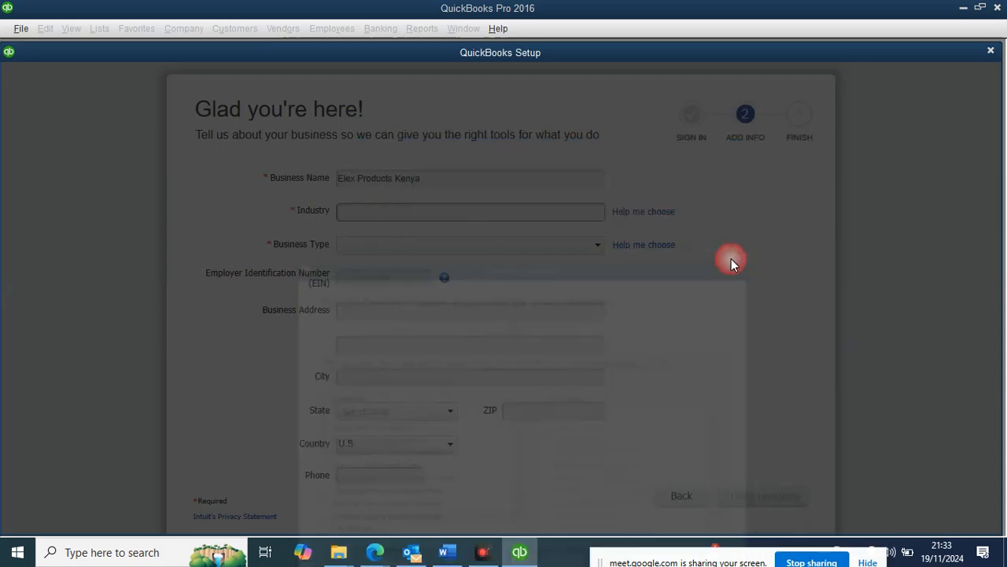
left_click(360, 176)
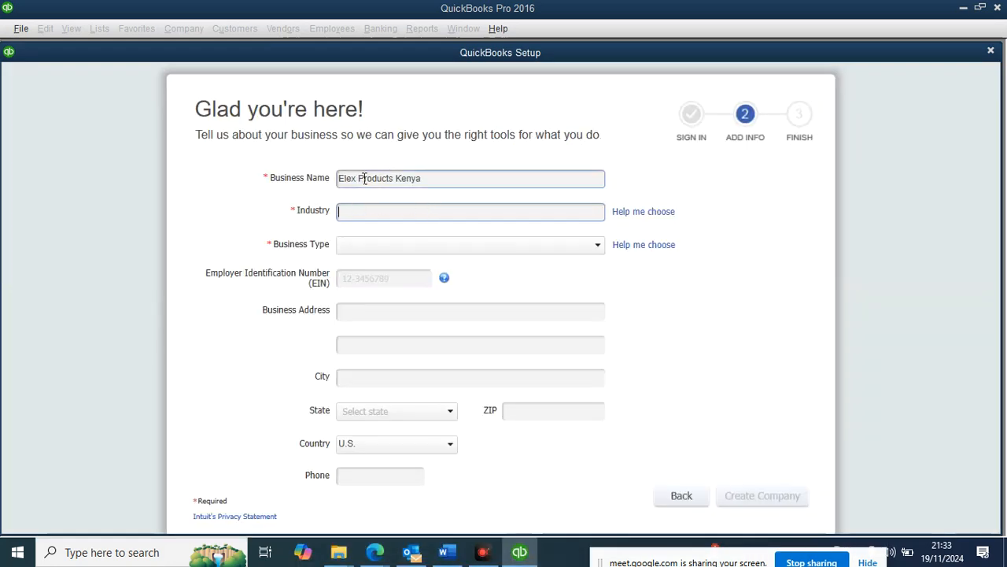
left_click(561, 210)
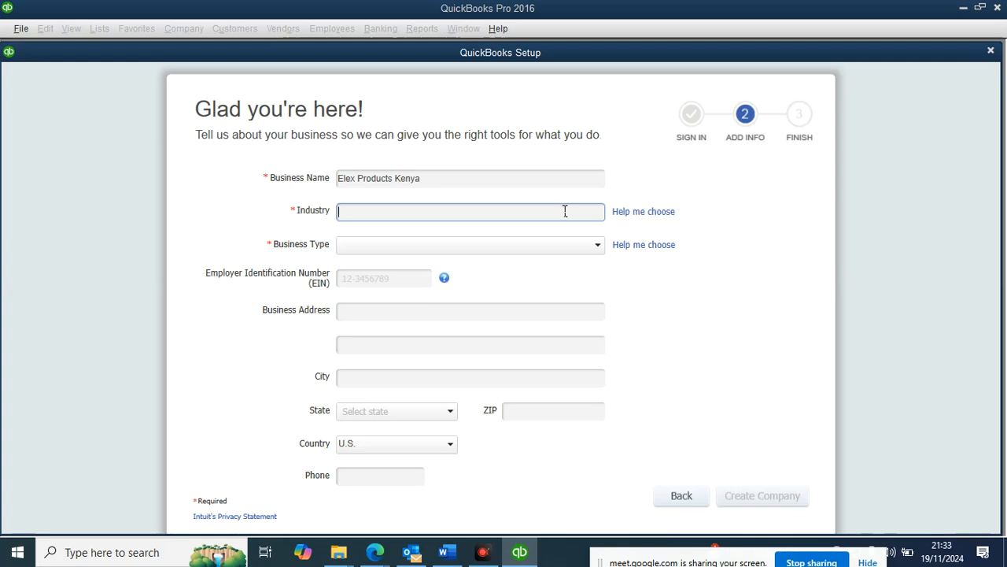
Step: Choose Information Technology (Computers, Software) from the industry list and confirm it with OK
left_click(615, 216)
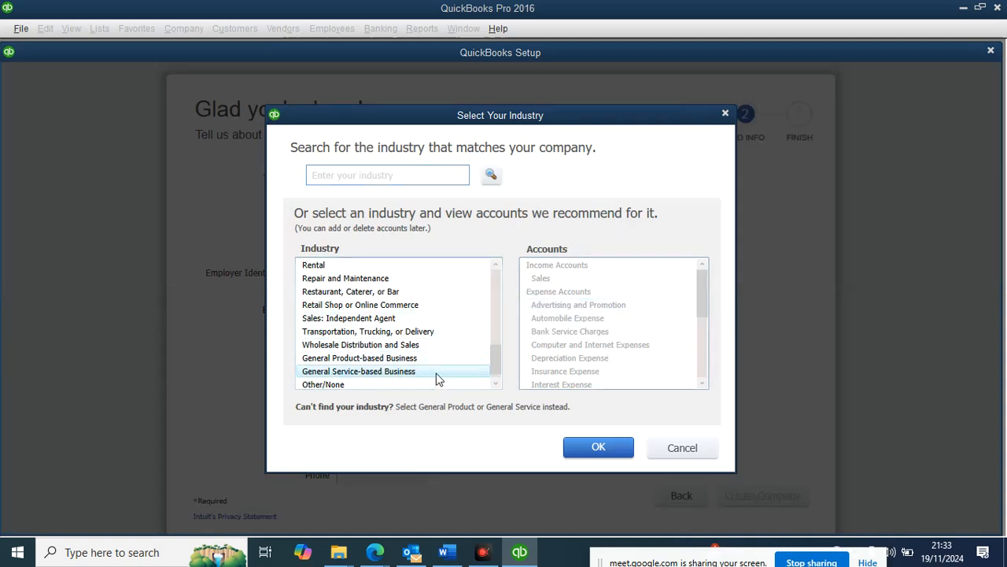
left_click(496, 265)
left_click(498, 265)
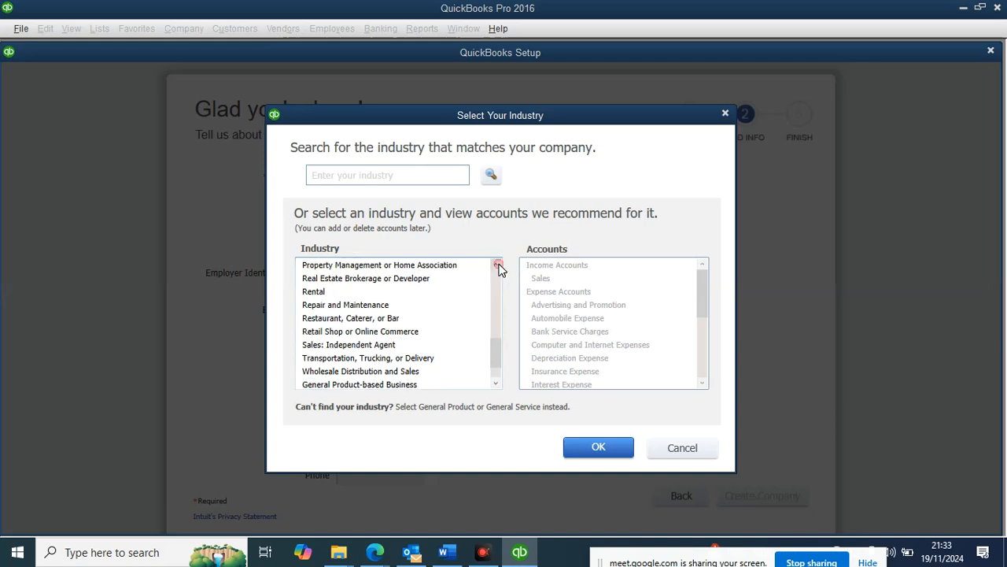
left_click(497, 265)
left_click(498, 265)
left_click(489, 305)
left_click_drag(496, 342, 508, 271)
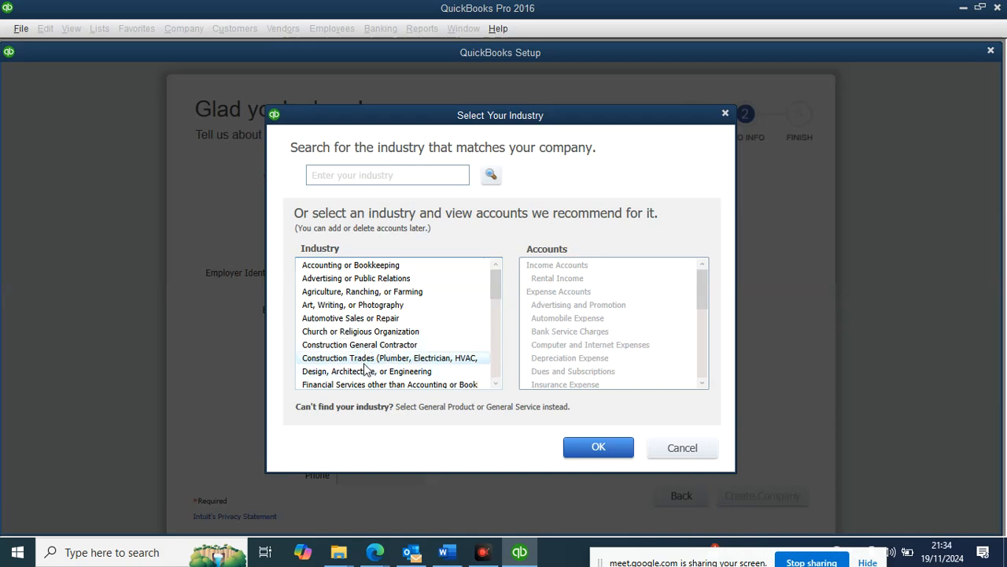
left_click(495, 385)
left_click(495, 385)
left_click(496, 385)
left_click(496, 385)
left_click(495, 385)
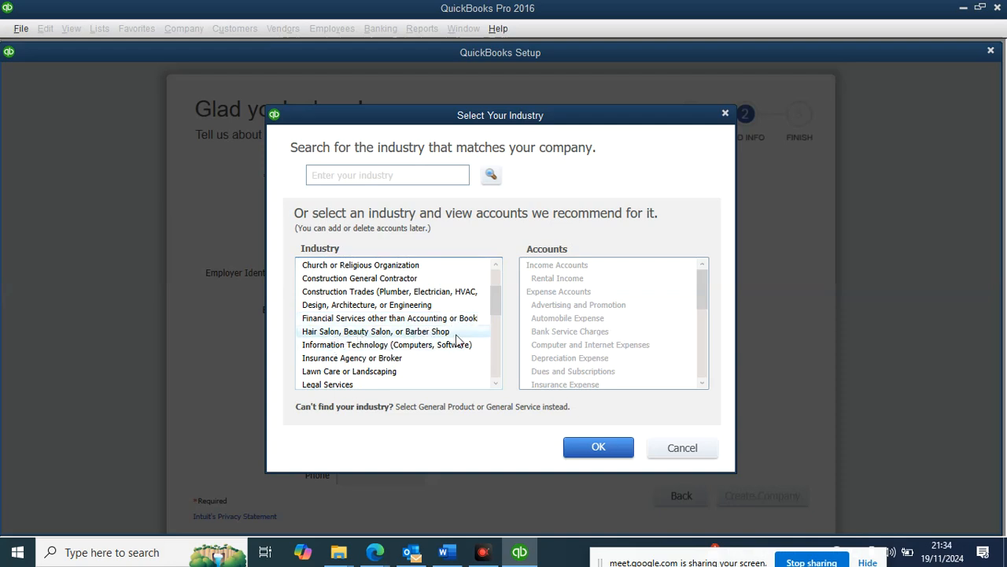
left_click(342, 347)
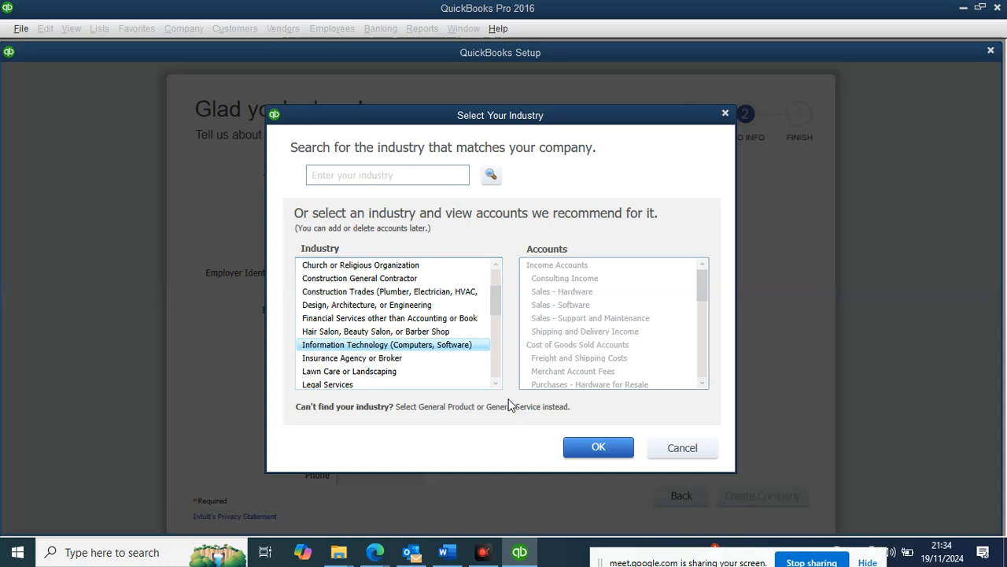
left_click(591, 445)
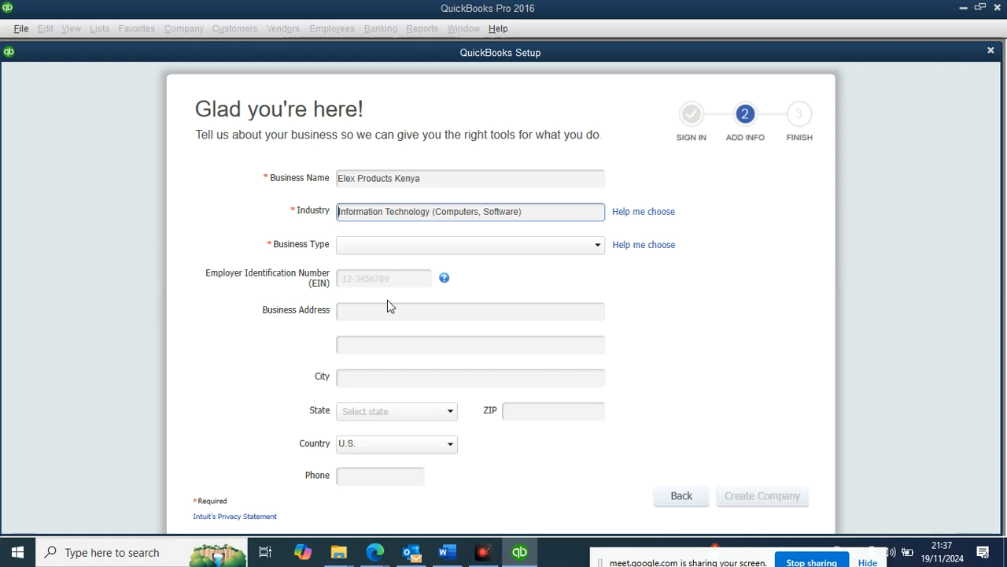
Step: Drop down the Business Type list to see the available business forms
left_click(597, 248)
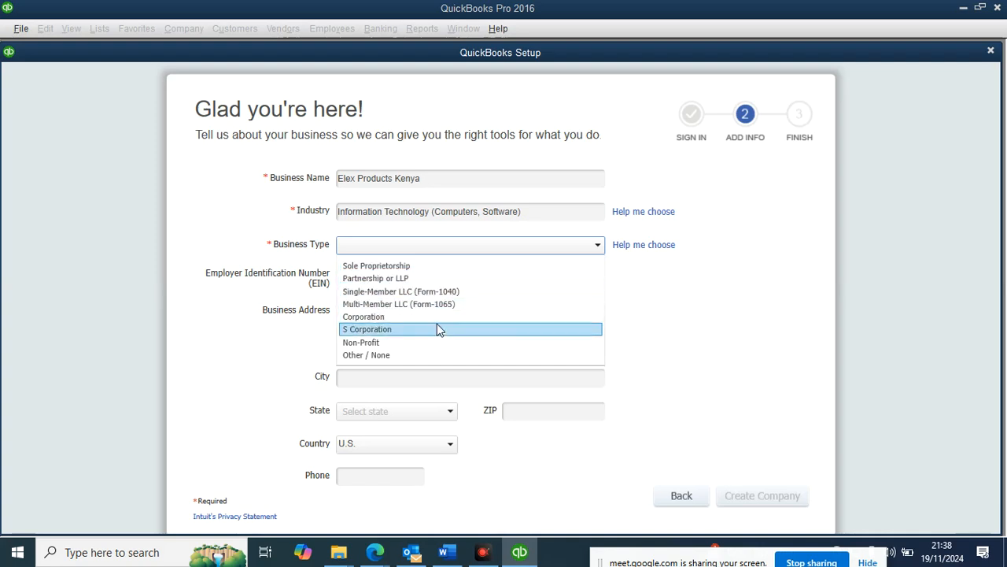
Step: Set the business type to Multi-Member LLC (Form-1065), replacing an initial Single-Member LLC pick
left_click(381, 292)
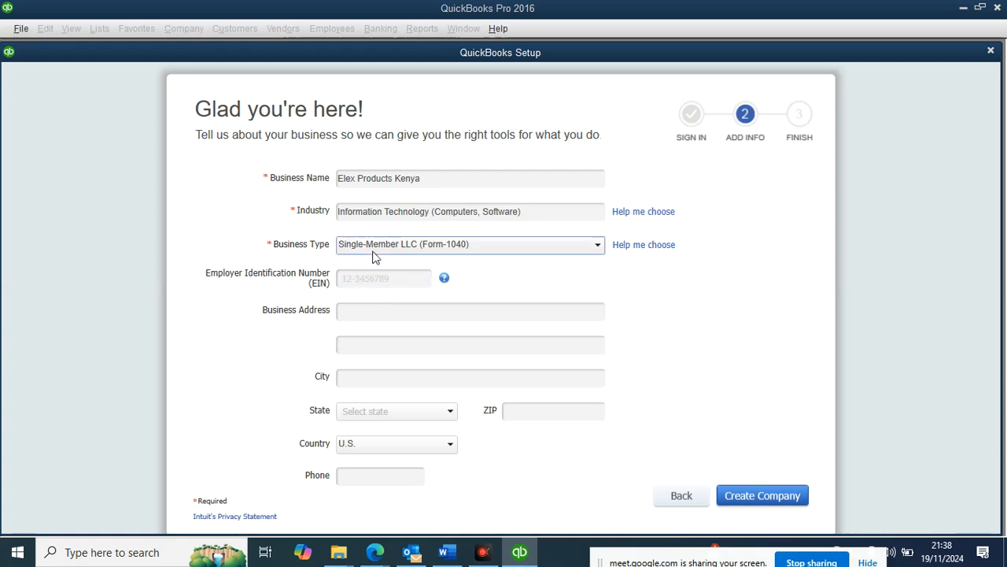
left_click(422, 247)
left_click(413, 303)
Step: Append 'LTD' to the business name so it reads Elex Products Kenya LTD
left_click(348, 177)
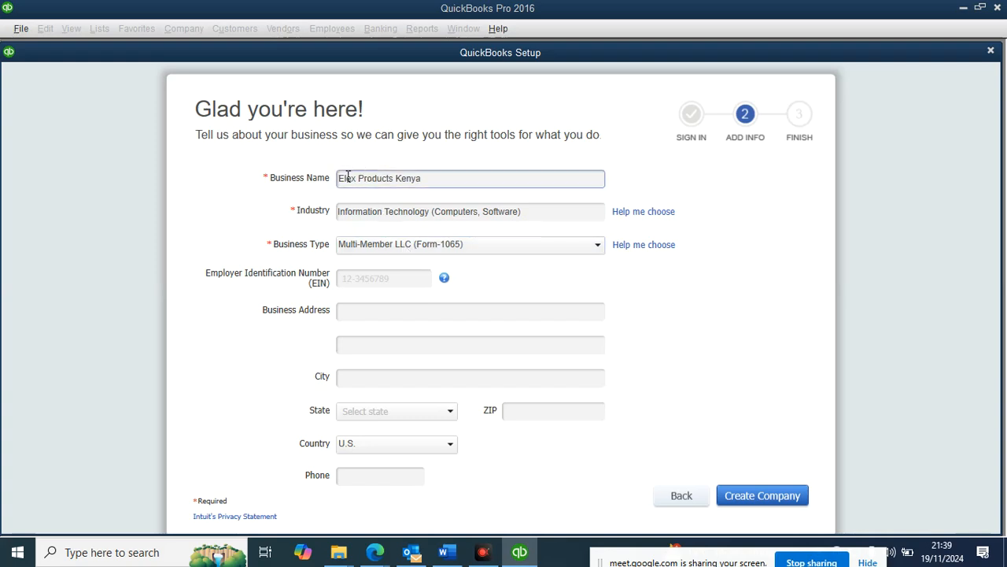
left_click(416, 174)
type("ltd")
key("BackSpace")
key("BackSpace")
key("BackSpace")
type("LTD")
Step: Fill in the business address line and type 'Nairobi Kenya' on the second address line
left_click(338, 311)
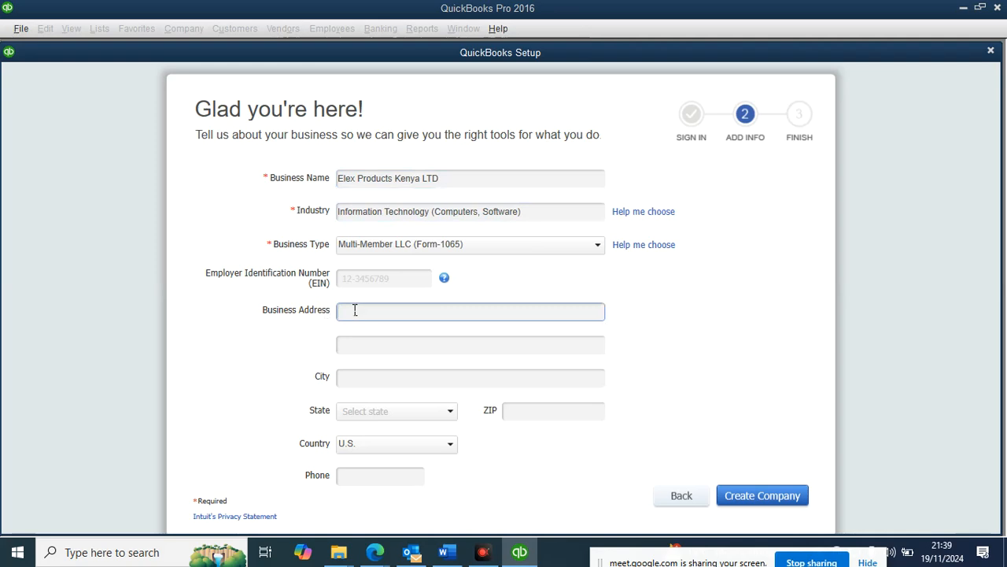
type("3000")
type("39")
left_click(358, 347)
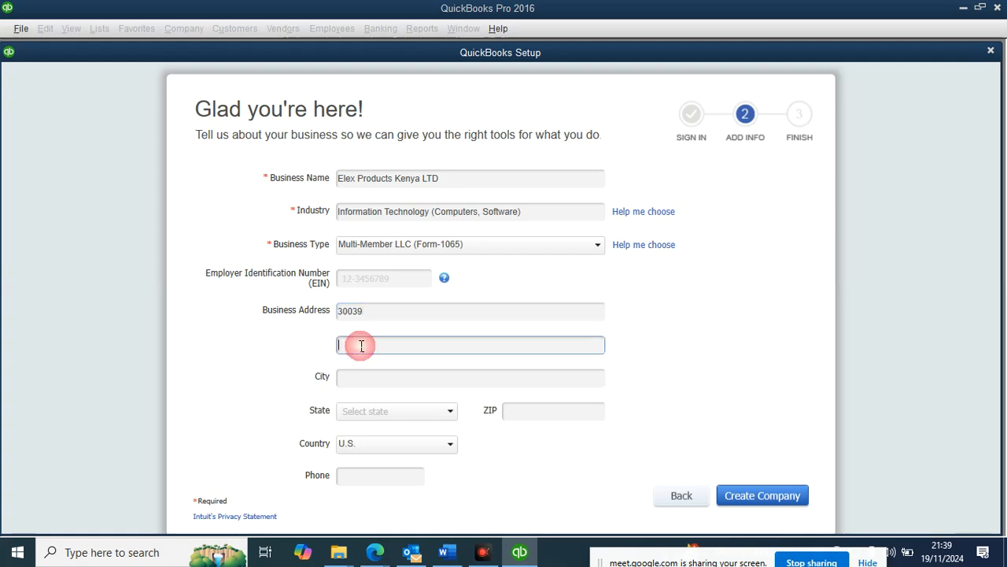
type("nAIROBI kENYA")
key("BackSpace")
key("BackSpace")
key("BackSpace")
key("BackSpace")
key("BackSpace")
key("BackSpace")
key("BackSpace")
key("BackSpace")
key("BackSpace")
key("BackSpace")
key("BackSpace")
key("BackSpace")
key("BackSpace")
type("Nair")
type("i Kenya")
Step: Move 'Nairobi Kenya' from the second address line into the City field
left_click_drag(406, 347, 330, 344)
left_click(381, 342)
left_click_drag(405, 344, 339, 344)
key("ctrl+c")
right_click(355, 345)
left_click(386, 351)
left_click(353, 378)
right_click(355, 384)
left_click(395, 423)
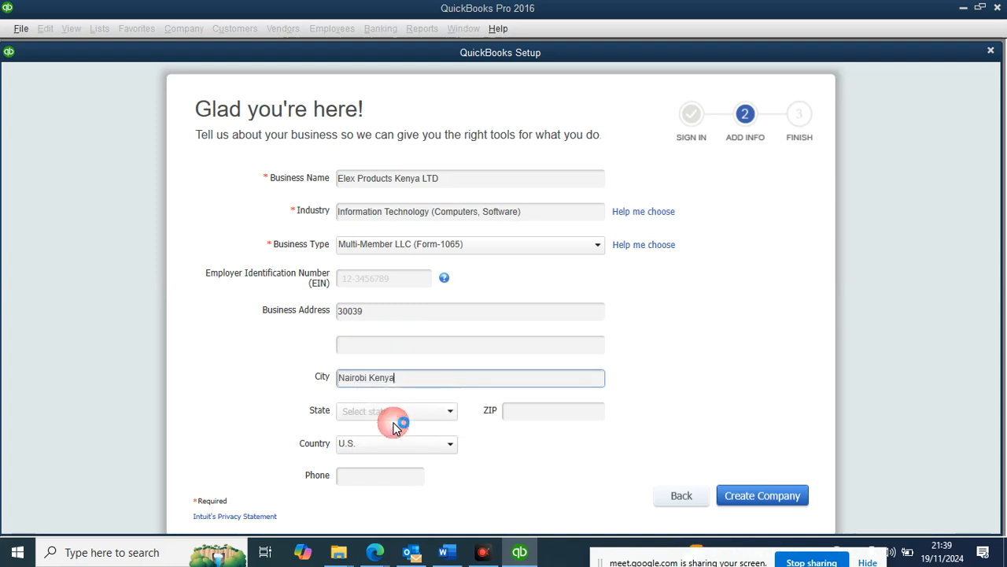
left_click(397, 417)
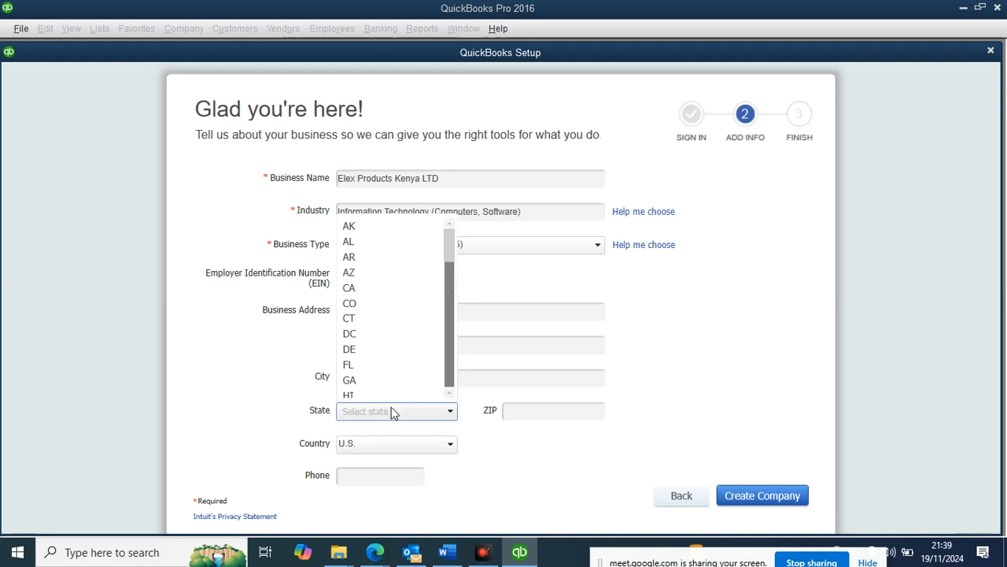
Step: Leave the state unselected and enter 254 in the ZIP field
scroll(391, 407, "down", 2)
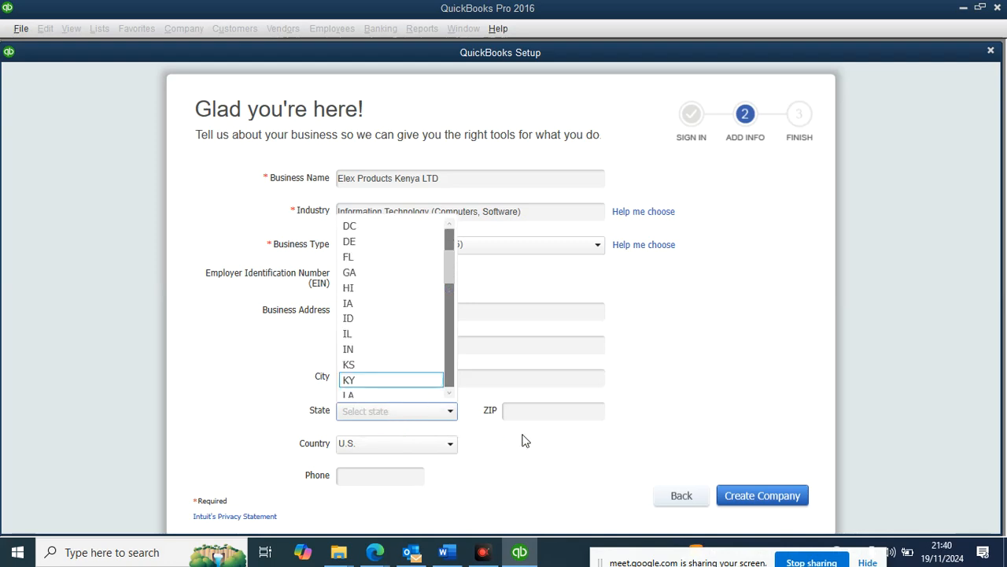
left_click(540, 417)
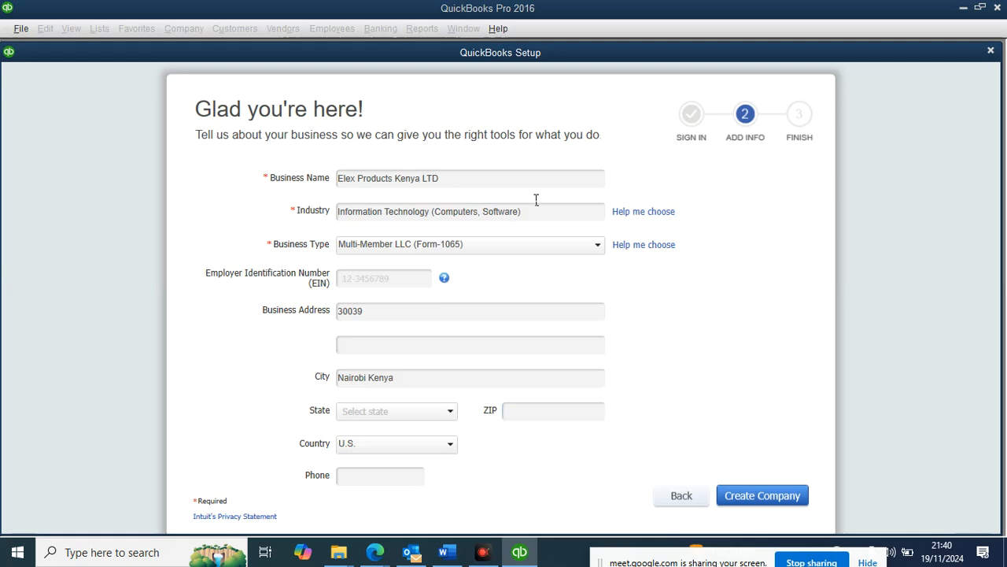
left_click(524, 413)
type("254")
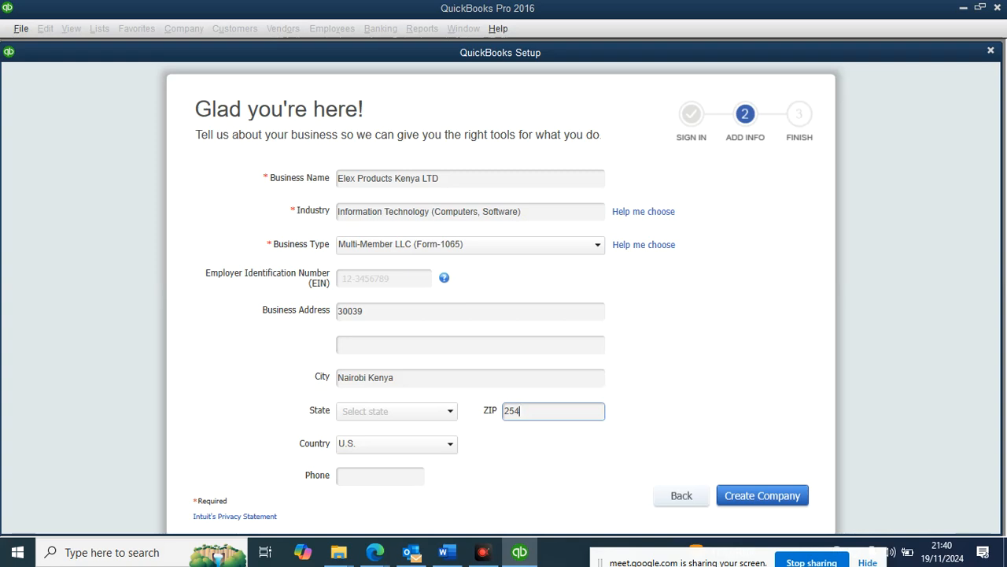
Step: Show the list of countries for the business address
left_click(402, 441)
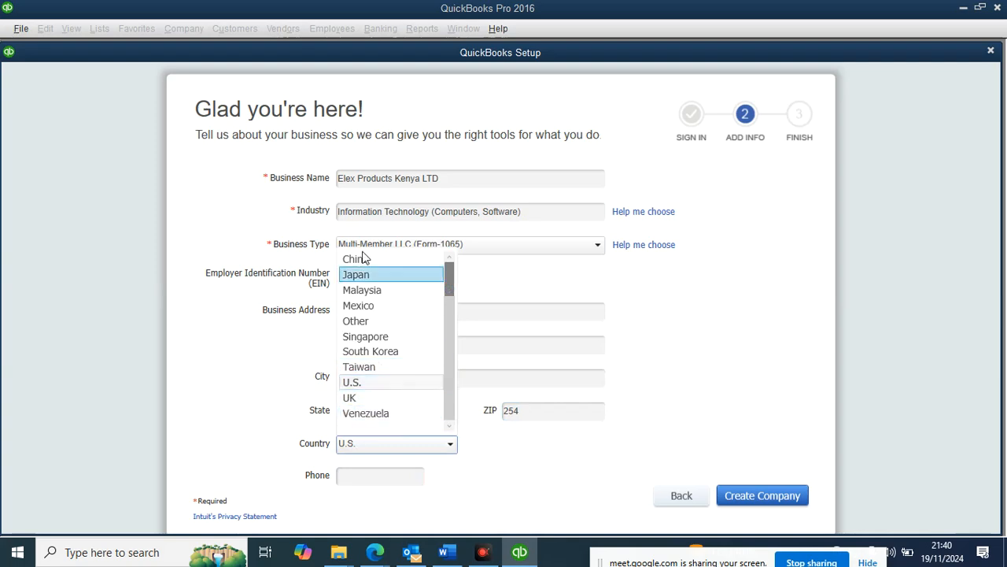
Step: Scroll the country list and set the company's country to Other instead of U.S
scroll(381, 370, "up", 1)
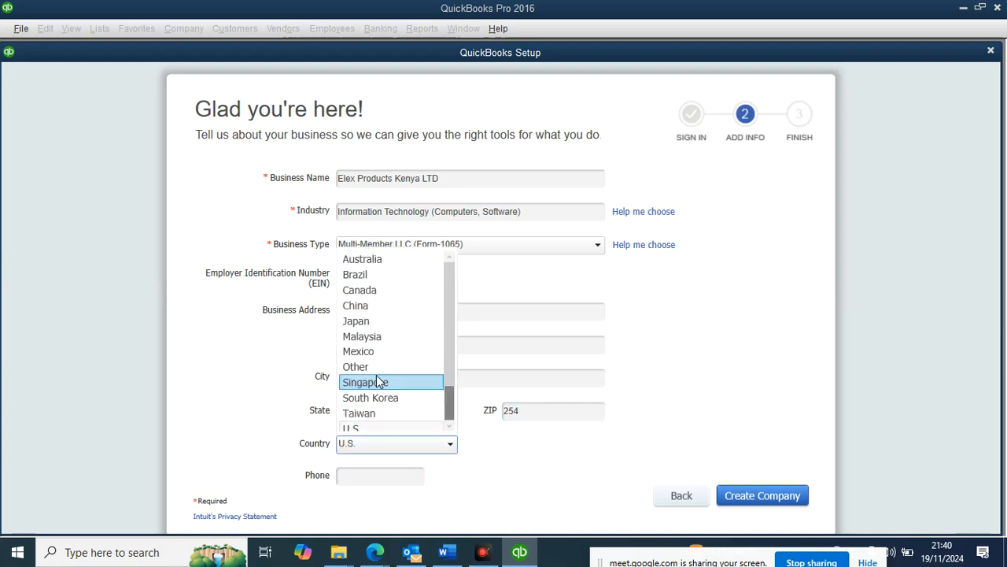
left_click(453, 261)
left_click(451, 258)
left_click(450, 332)
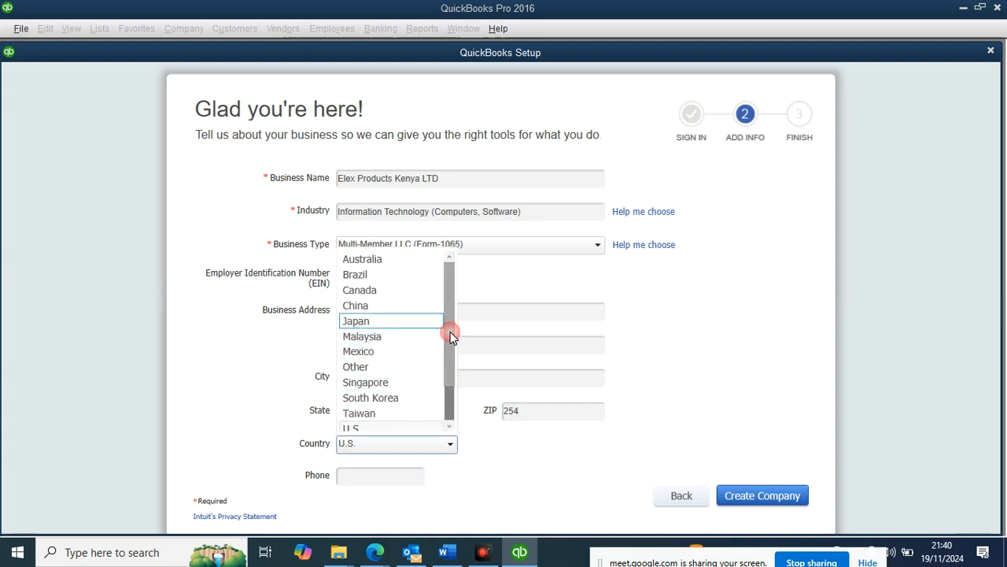
left_click(450, 425)
left_click(449, 425)
left_click(449, 425)
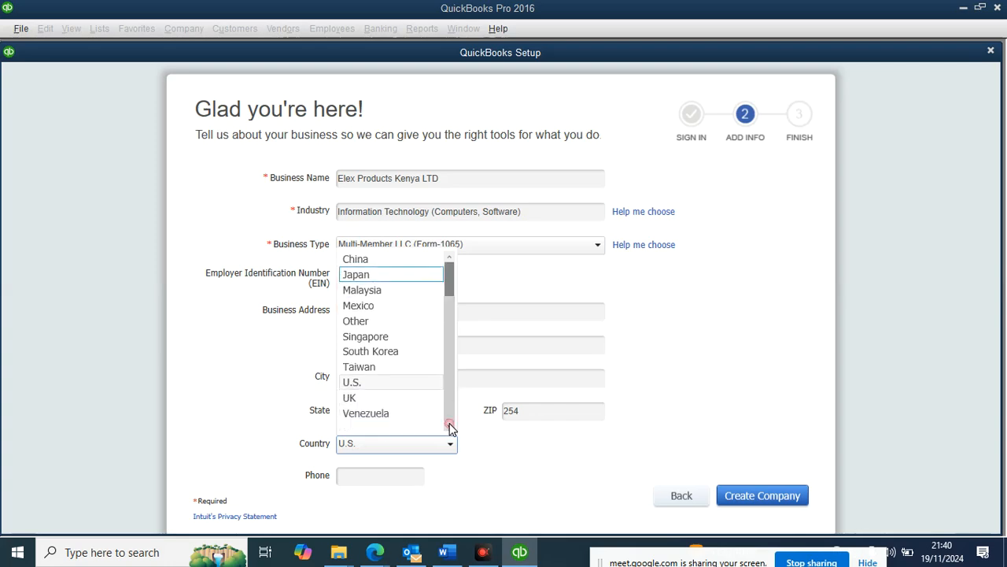
scroll(449, 281, "up", 1)
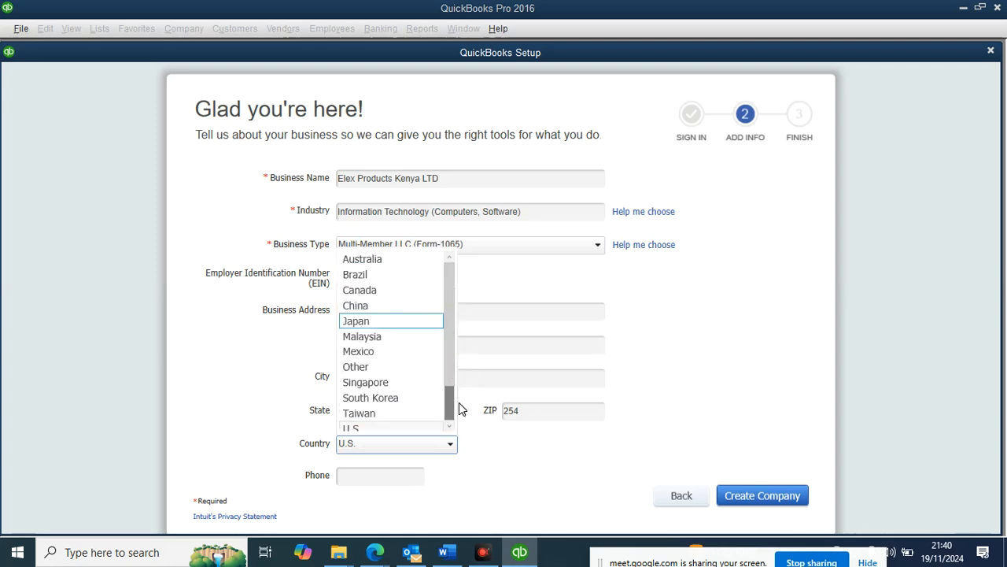
scroll(456, 403, "down", 1)
scroll(367, 393, "up", 1)
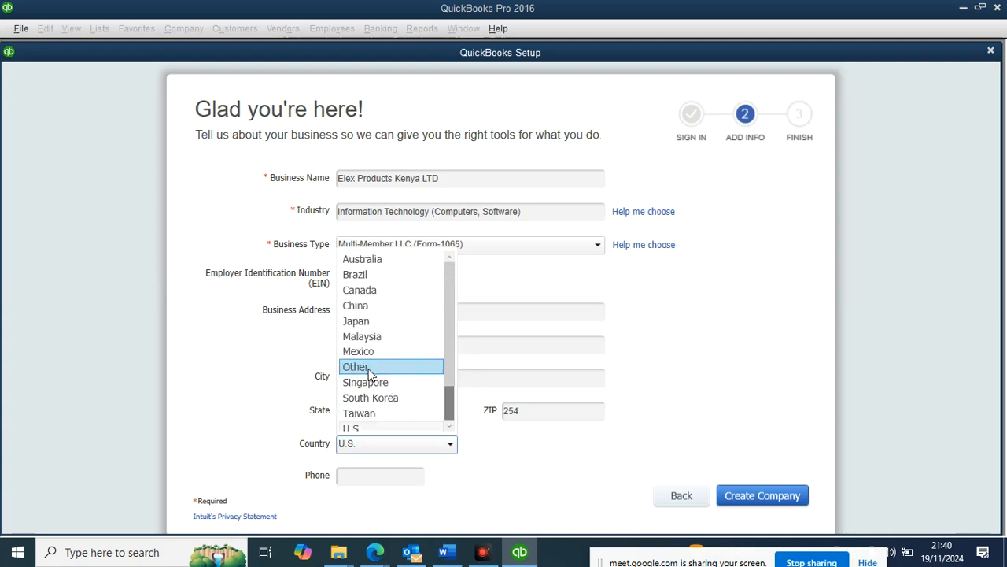
scroll(370, 299, "down", 1)
scroll(385, 378, "up", 1)
scroll(380, 397, "down", 1)
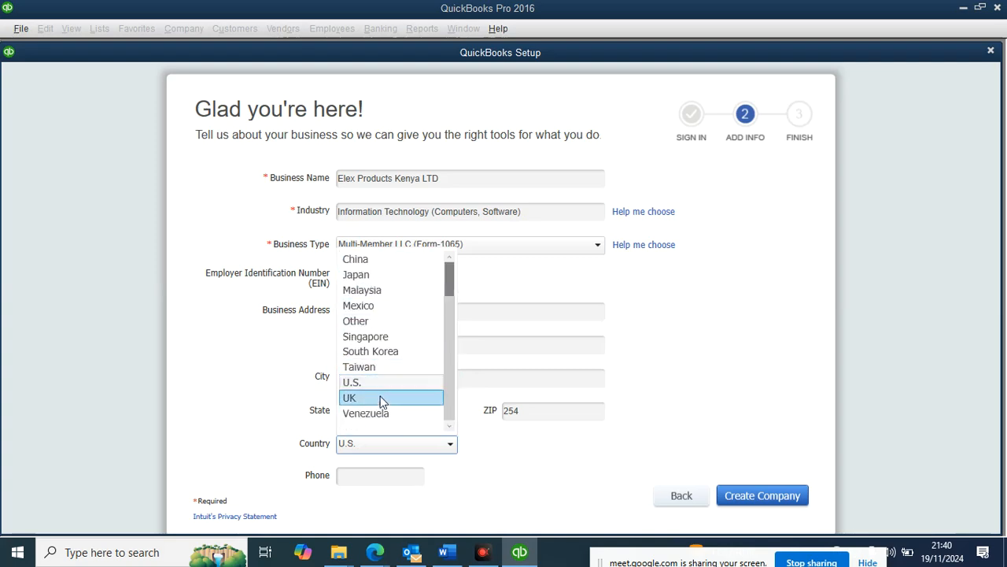
left_click(363, 319)
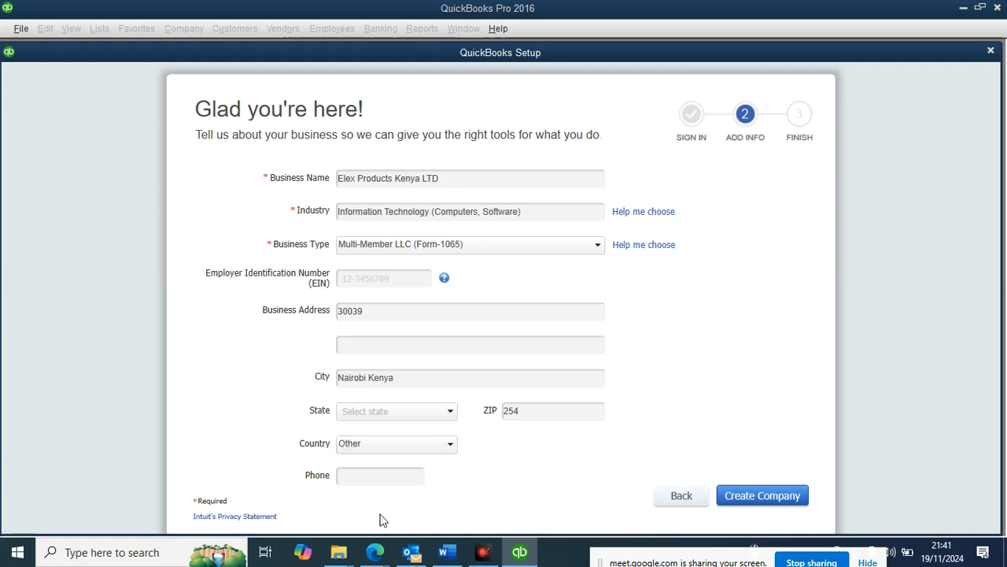
Step: Enter the company's phone number and create the Elex Products Kenya LTD company file
left_click(367, 476)
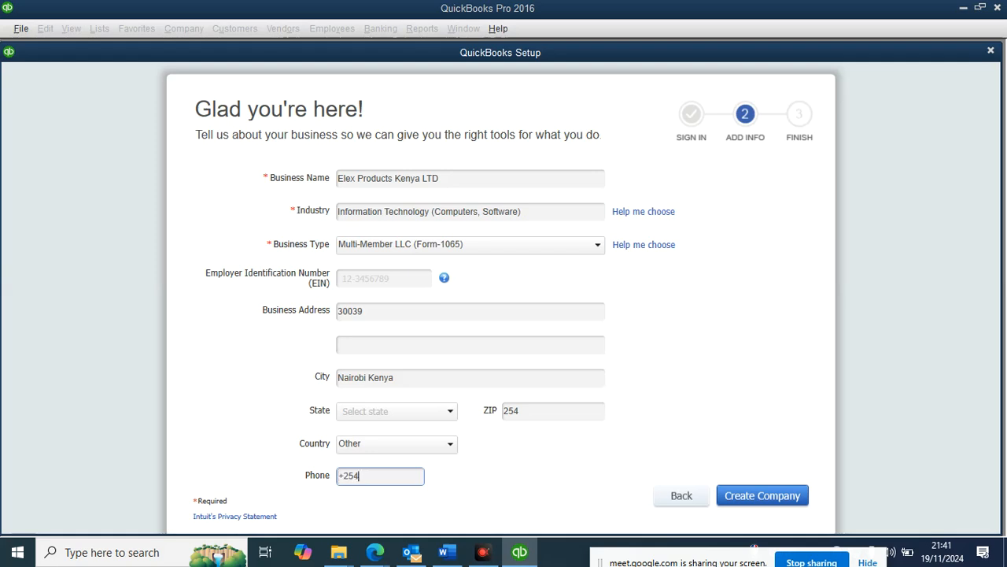
left_click_drag(507, 57, 505, 35)
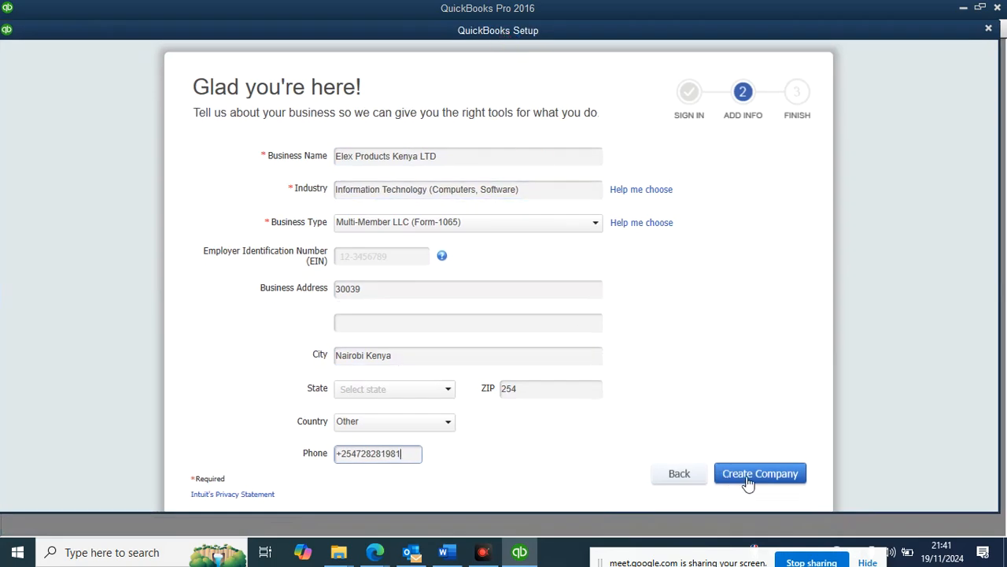
left_click(771, 479)
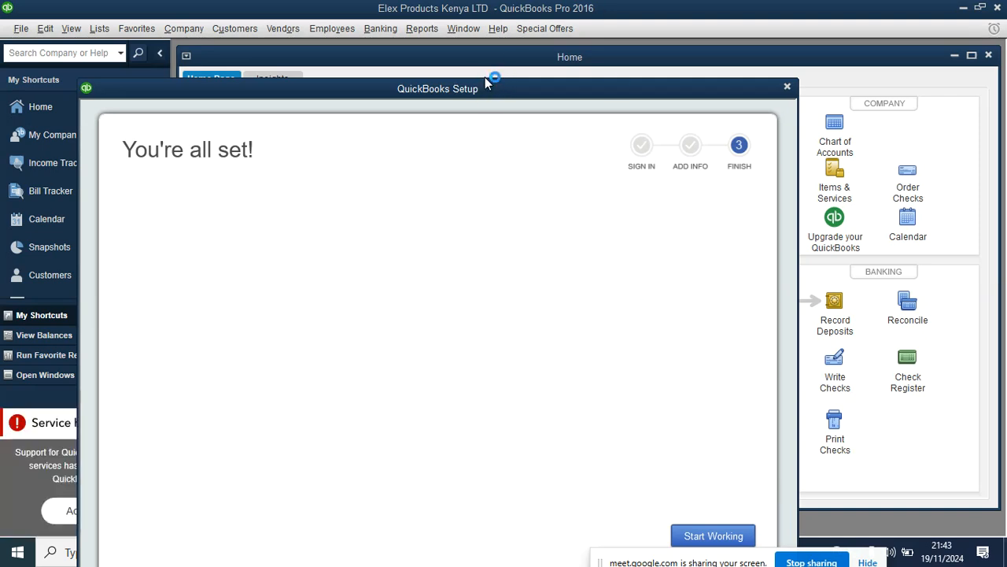
Step: Finish company creation for Elex Products Kenya LTD to reach the You're all set! page
left_click(708, 537)
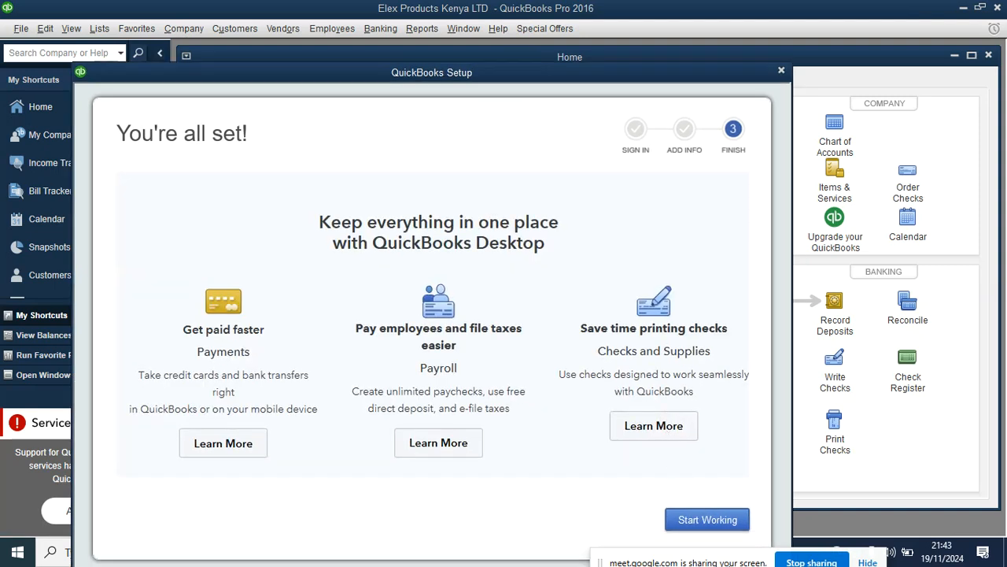
Step: Choose Start Working to leave setup and land on the Elex Products Kenya LTD Home page
left_click(700, 521)
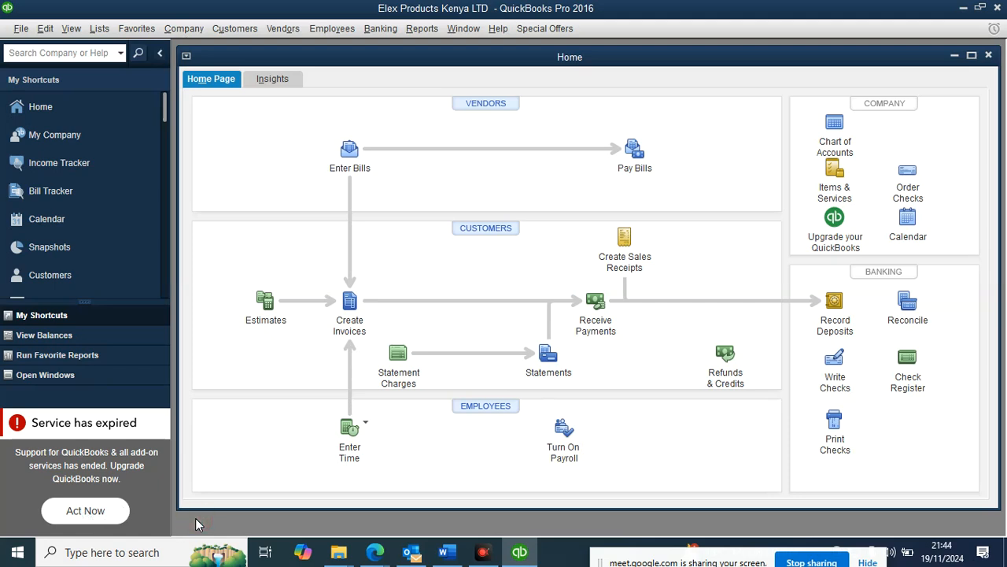
left_click(130, 422)
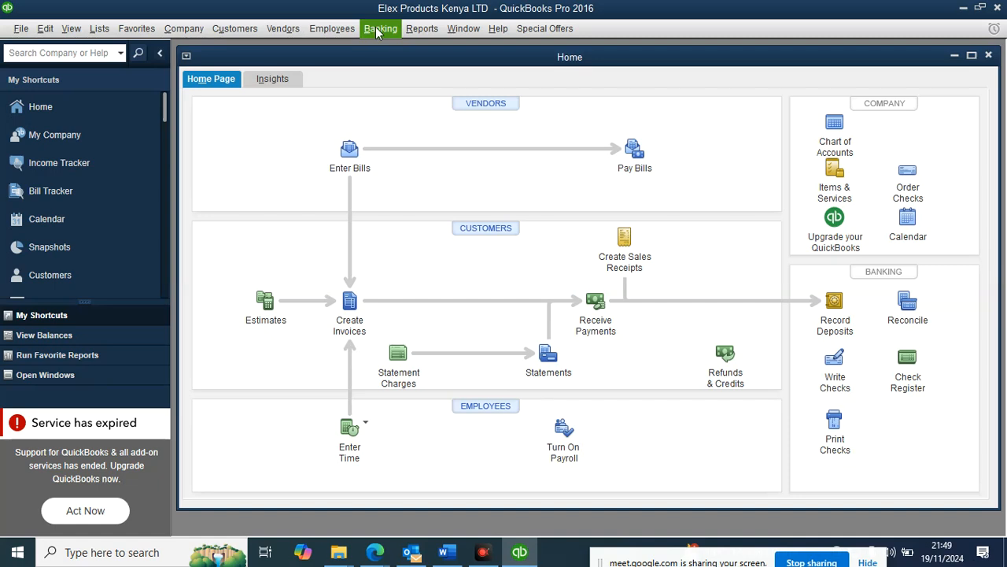
left_click(422, 30)
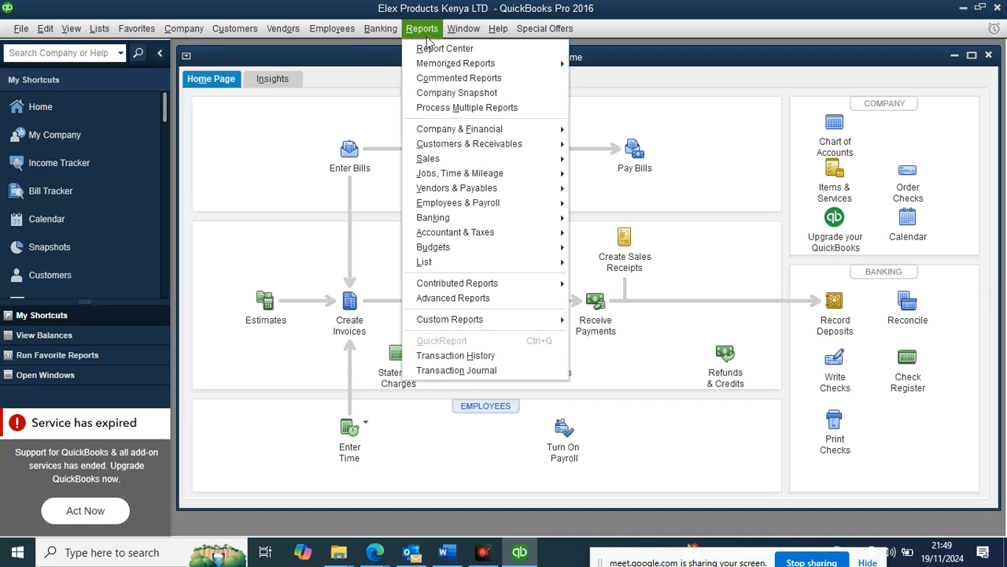
key("Right")
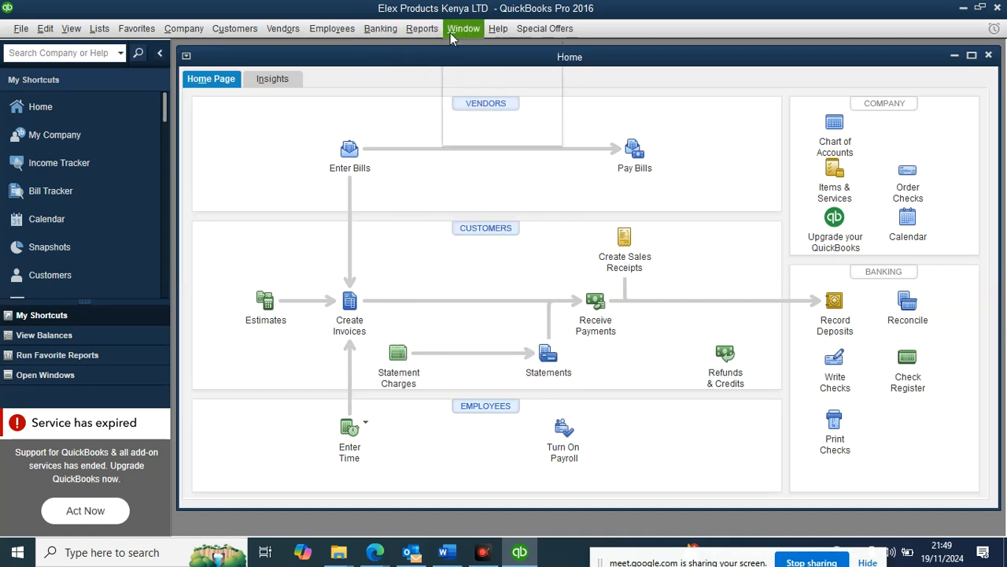
mouse_move(426, 35)
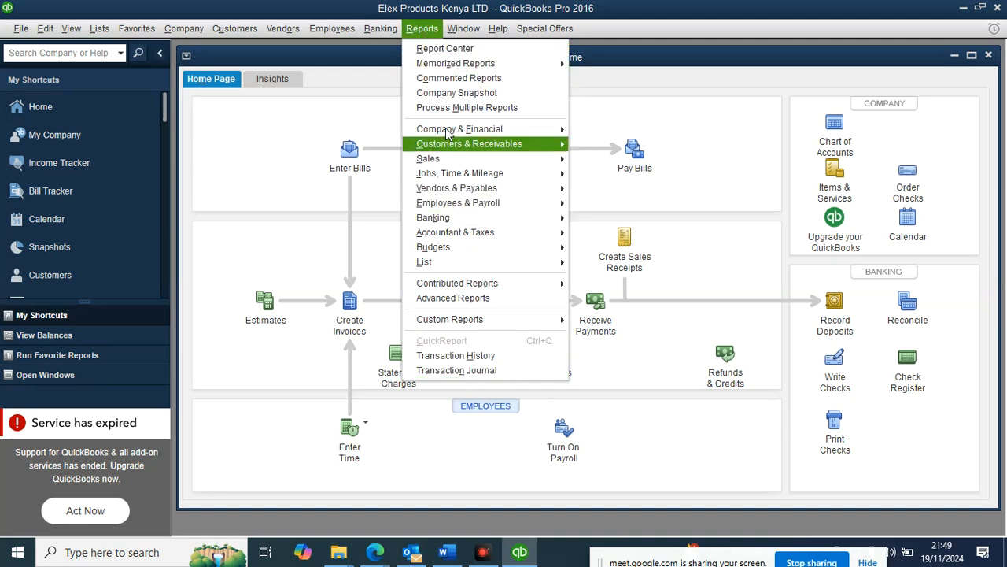
mouse_move(556, 132)
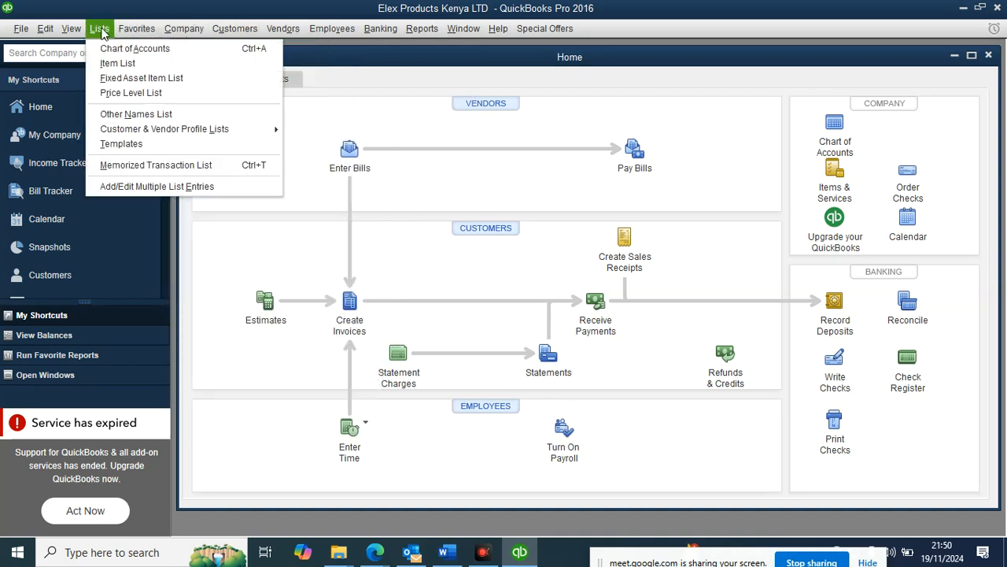
left_click(103, 34)
left_click(82, 30)
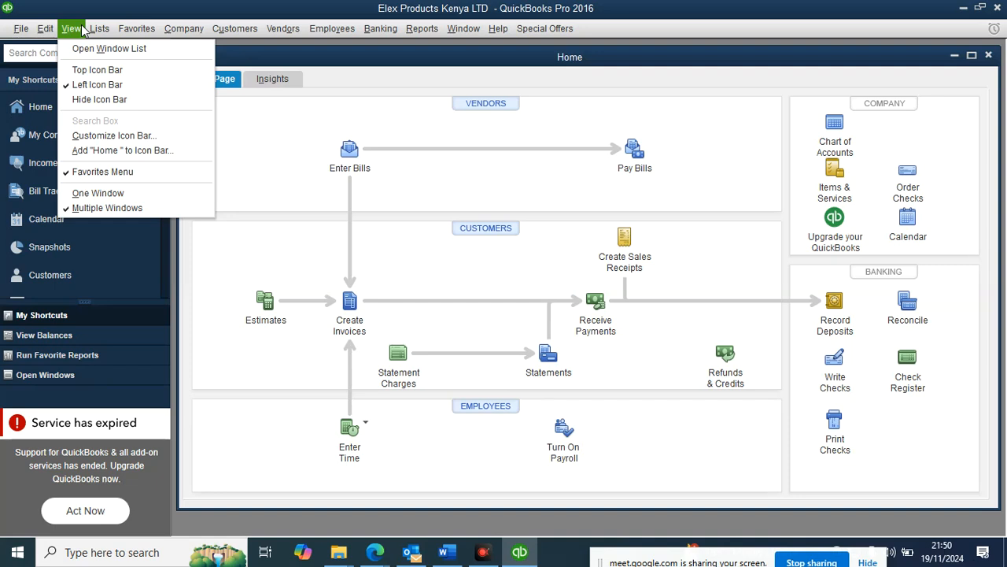
mouse_move(57, 30)
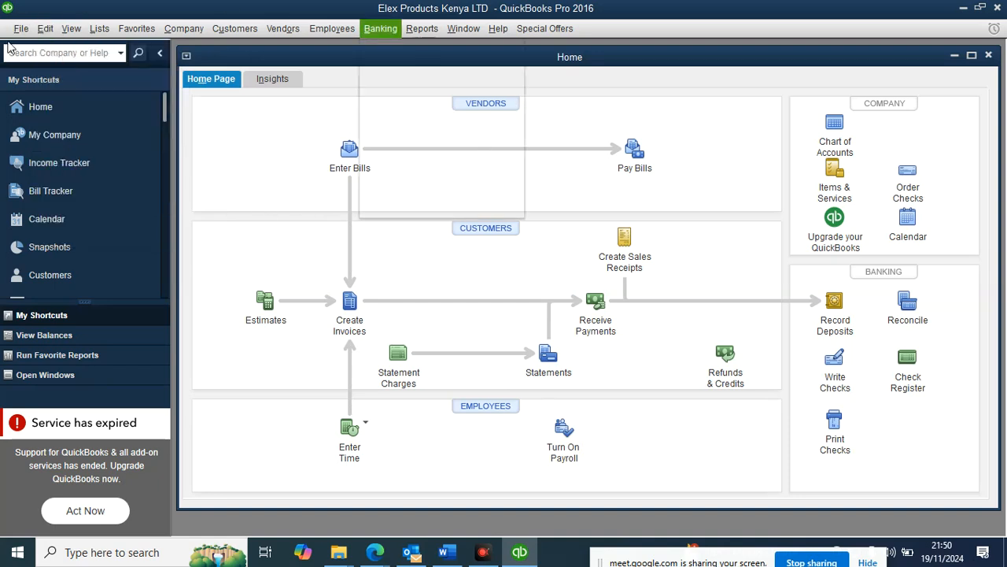
mouse_move(23, 29)
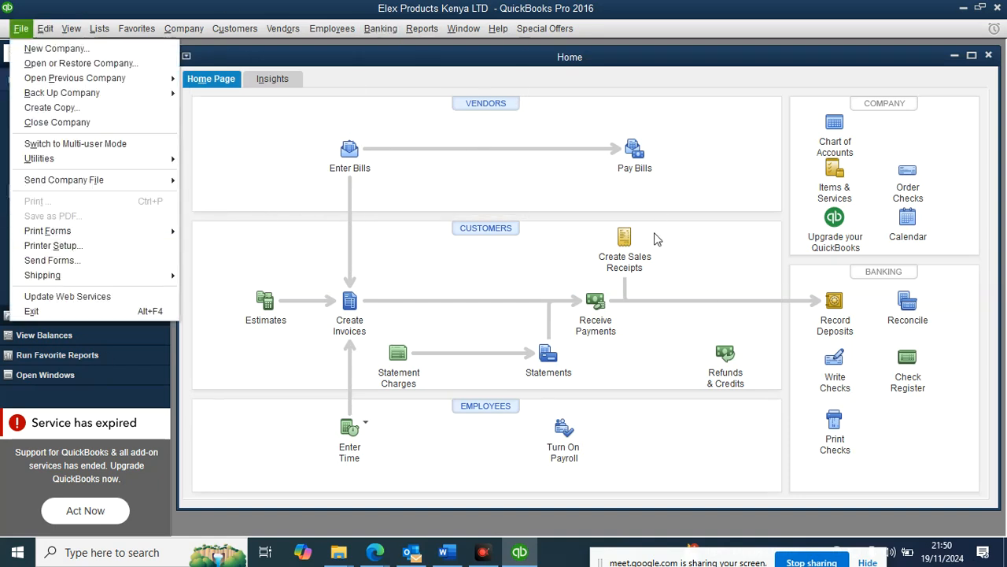
left_click(265, 134)
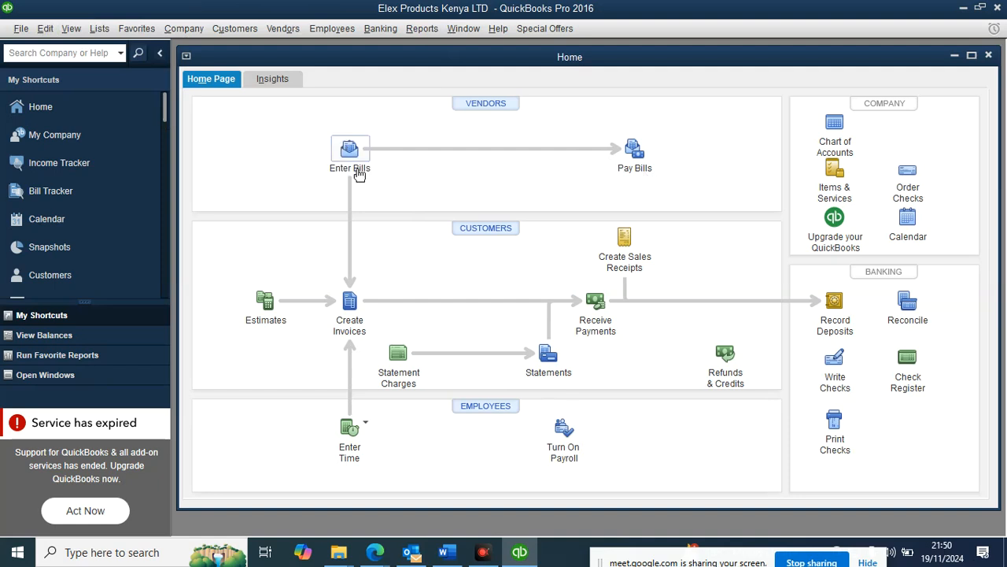
Step: Use File > New Company to close Elex Products Kenya LTD and start a new setup
left_click(21, 29)
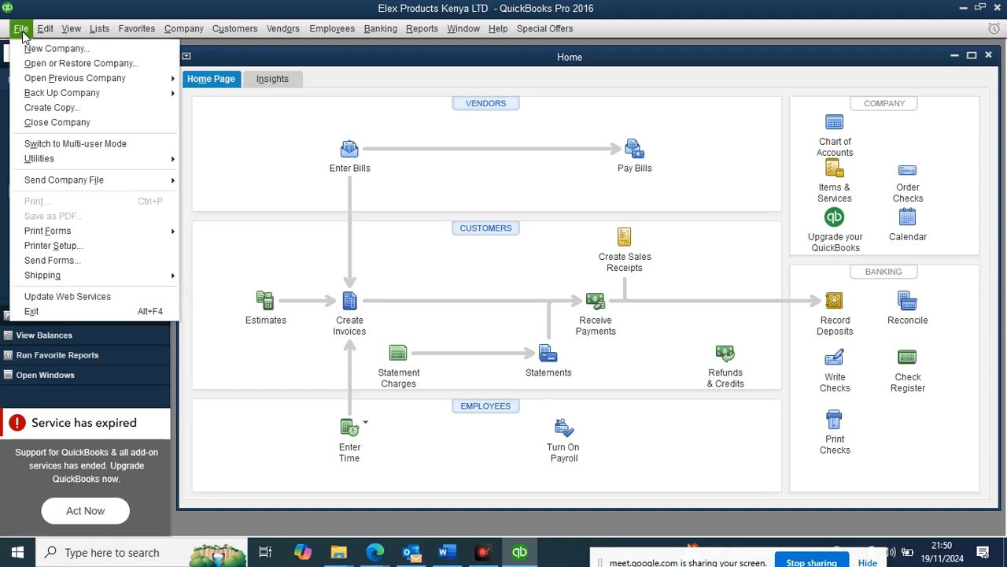
left_click(41, 49)
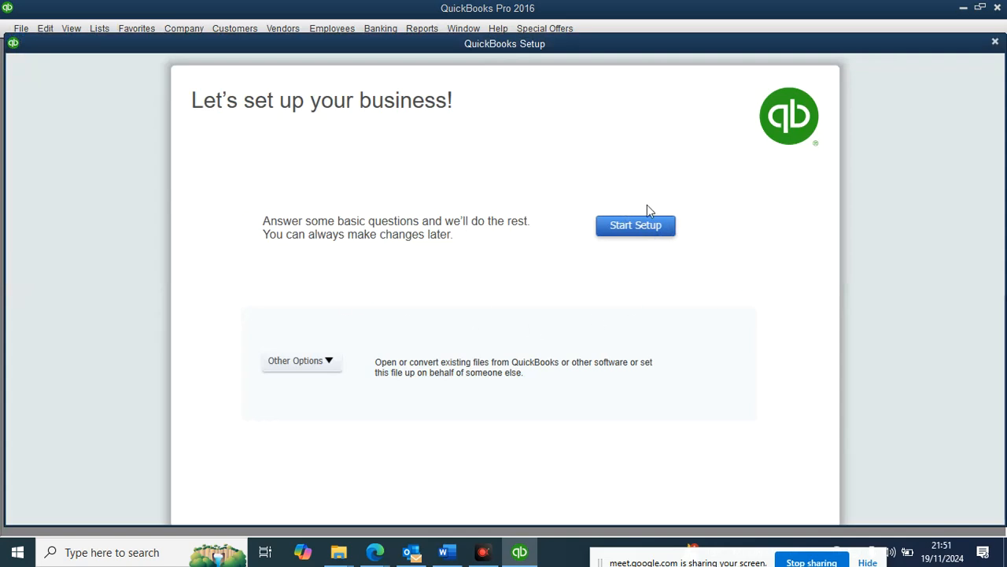
Step: Pick Advanced Setup from Other Options to launch the EasyStep Interview
left_click(318, 362)
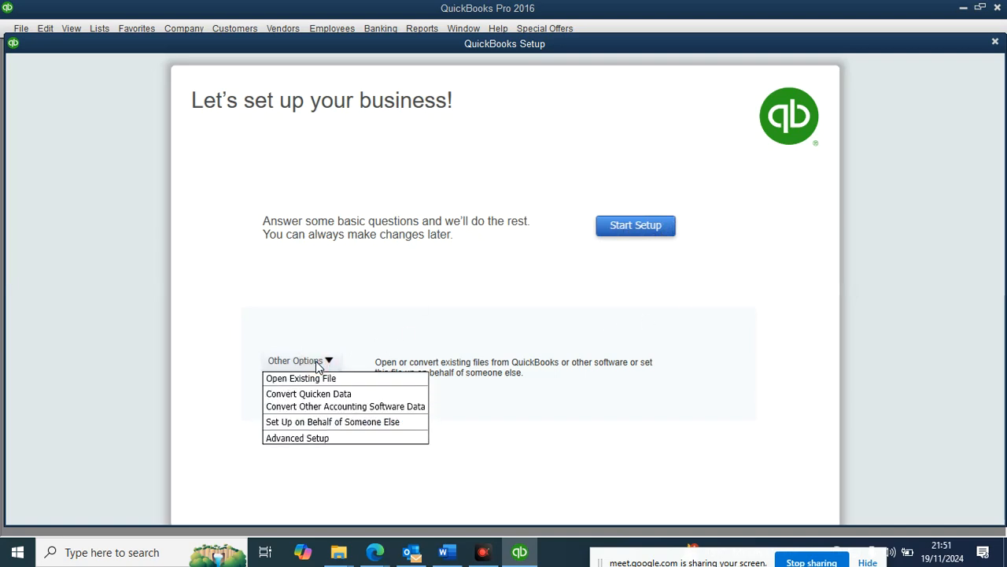
left_click(280, 439)
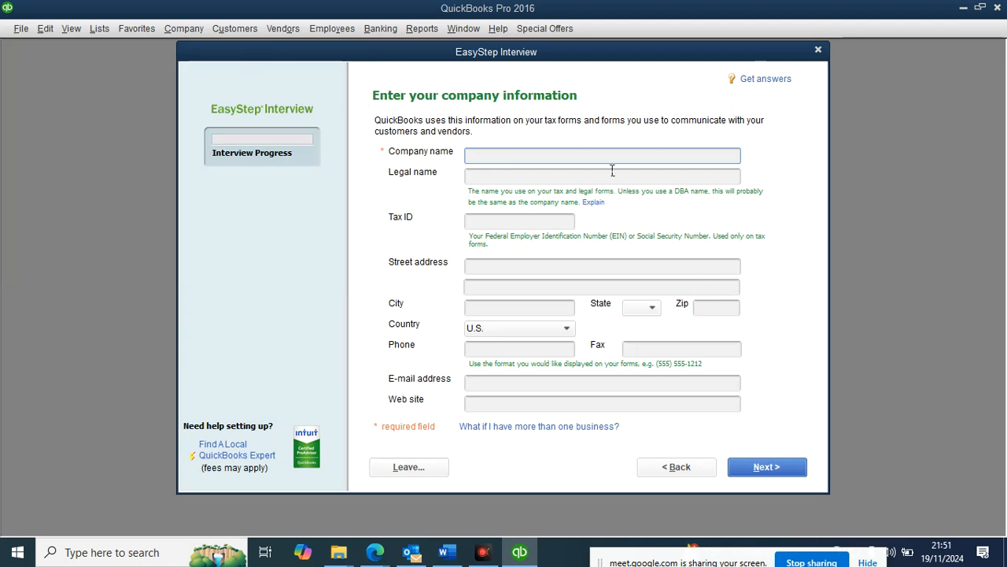
Step: Reposition the EasyStep Interview window, then leave the interview and confirm without entering details
left_click_drag(368, 47, 306, 36)
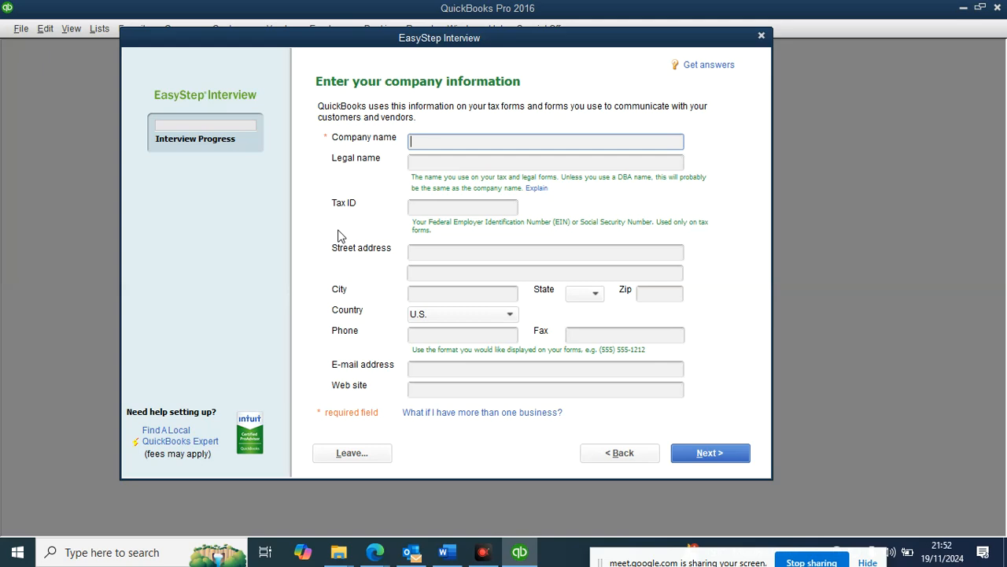
left_click_drag(511, 39, 491, 37)
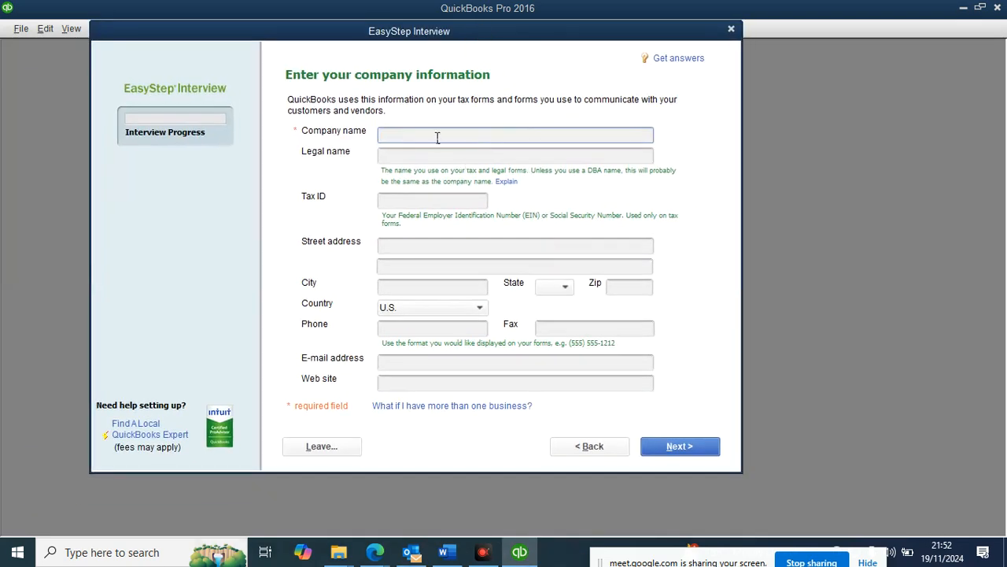
left_click(596, 448)
left_click(470, 196)
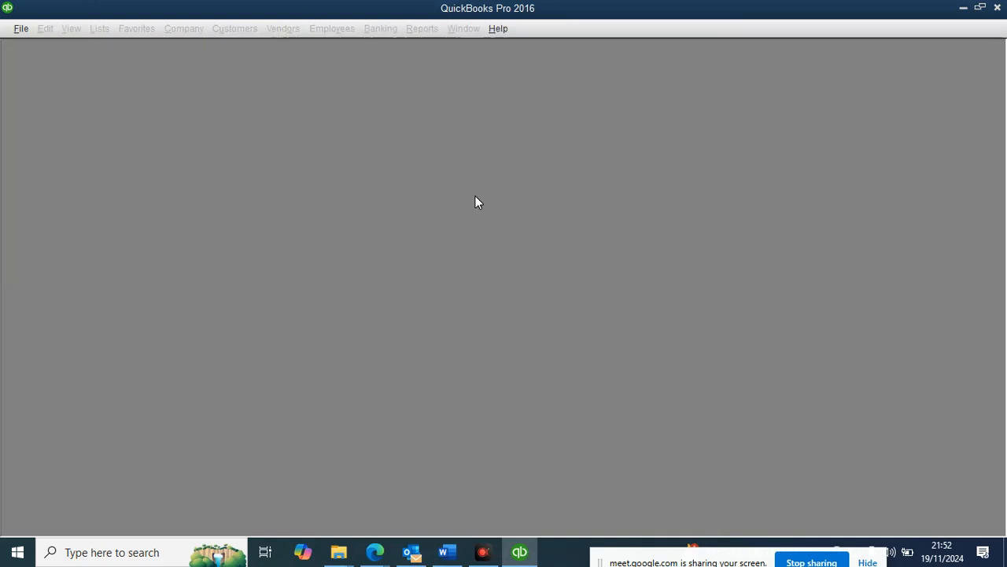